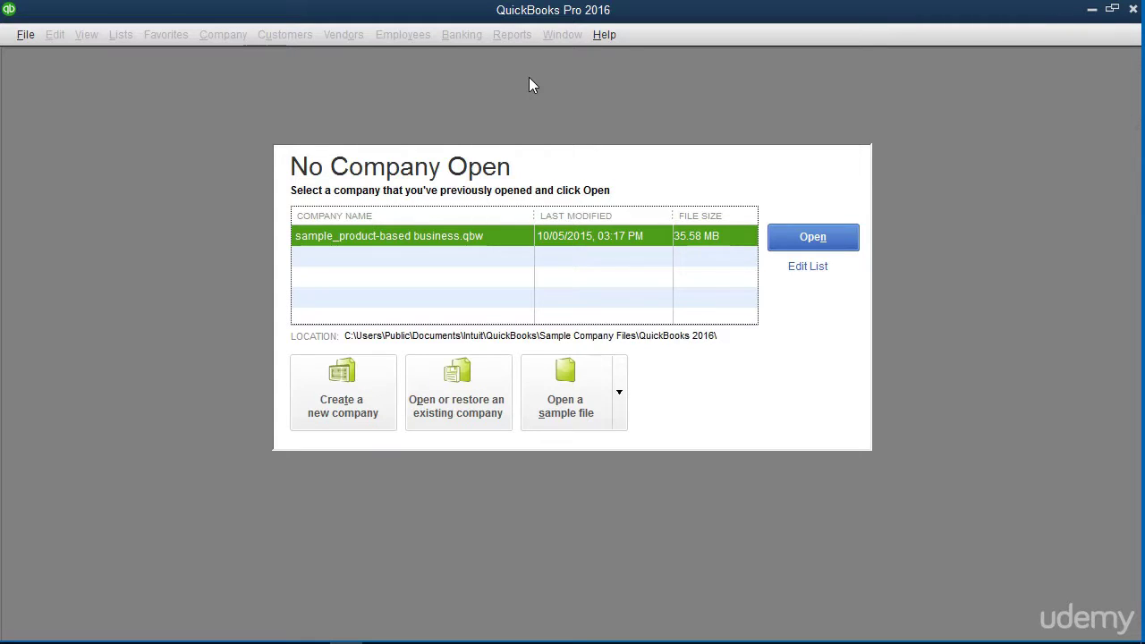
- Start creating a new company and choose Advanced Setup for its configuration
click(34, 35)
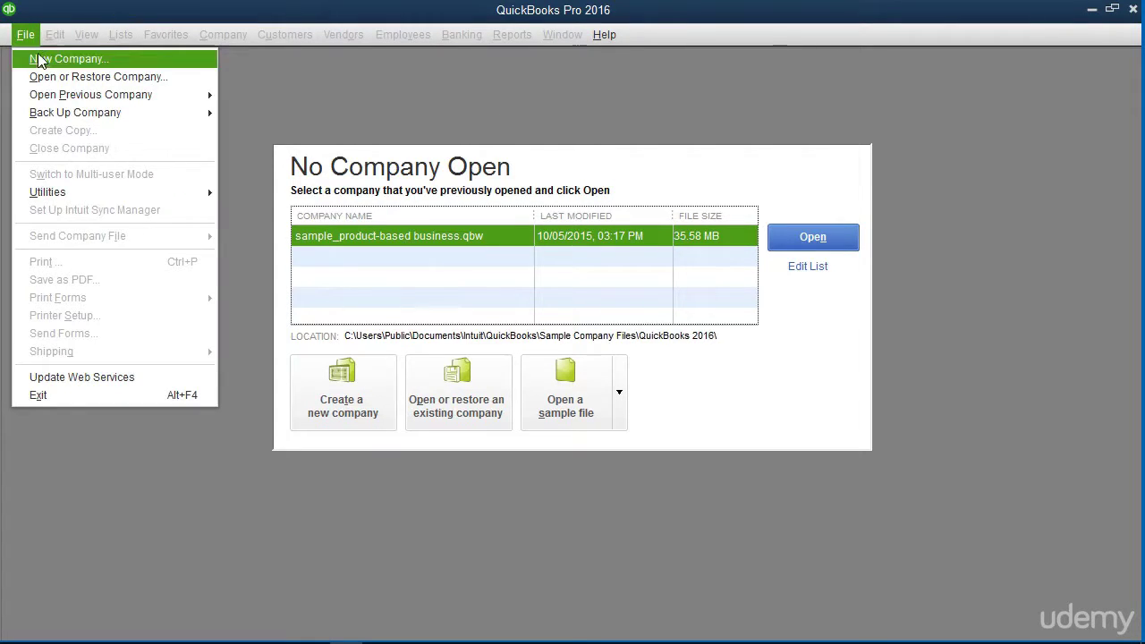
click(350, 105)
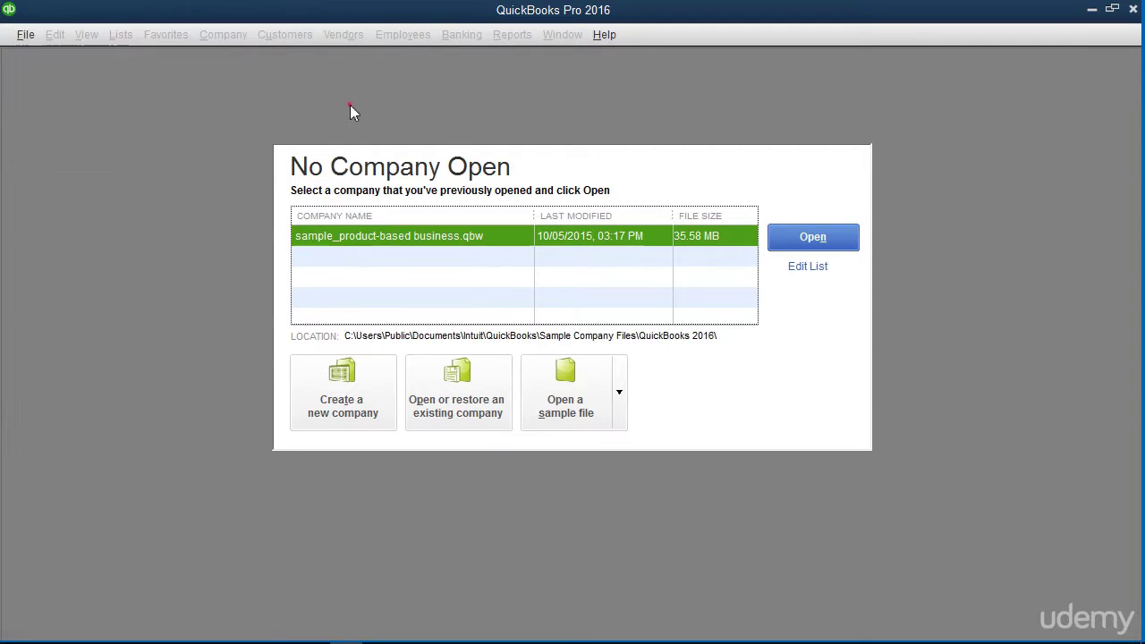
click(356, 382)
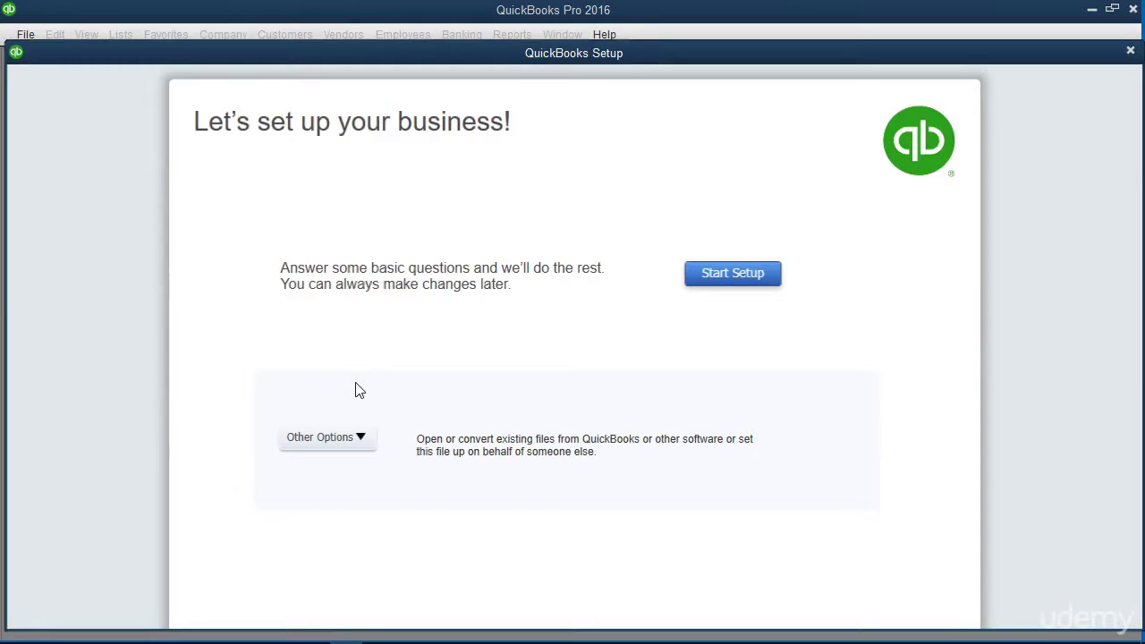
click(361, 438)
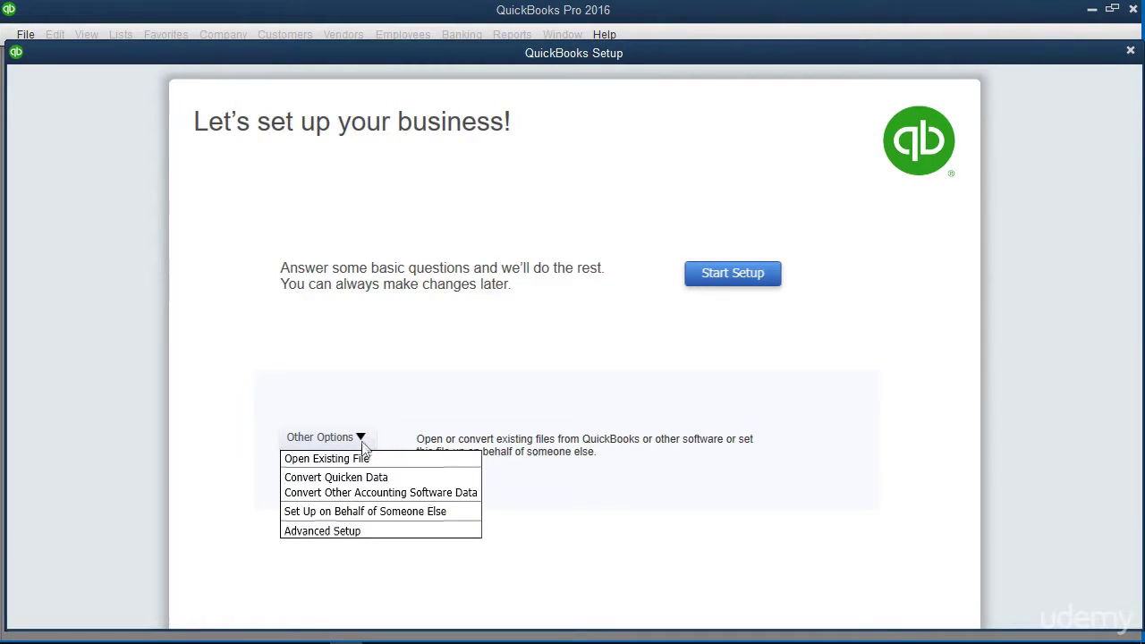
click(357, 531)
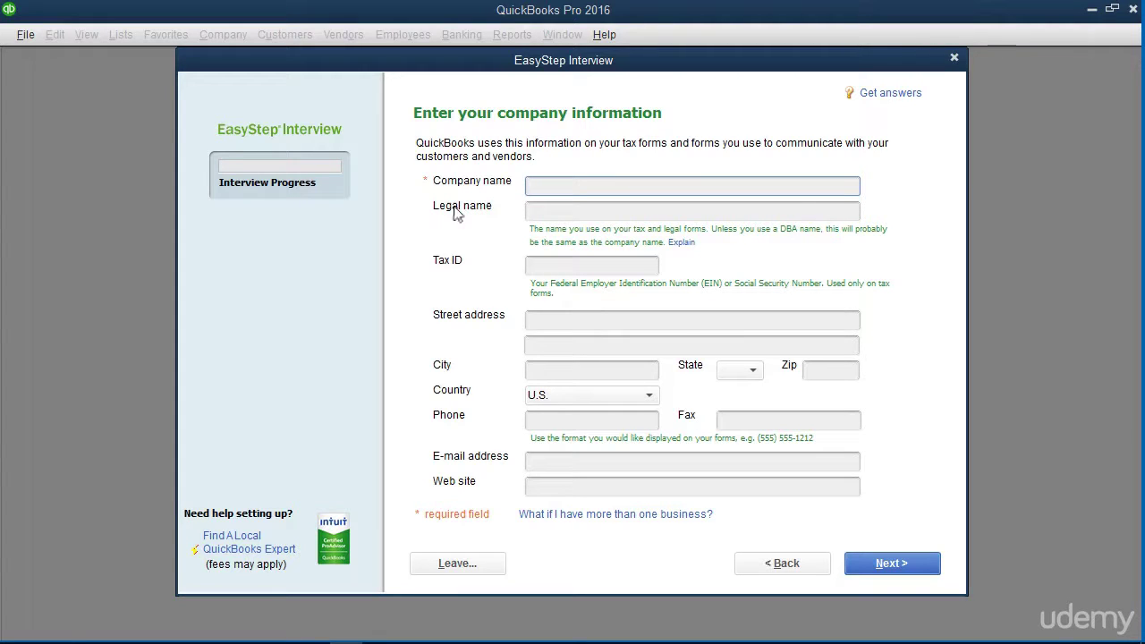
- Enter Widgets, Inc. as the company name and carry it over as the legal name
click(427, 192)
text(Widgets, Inc.)
key(Tab)
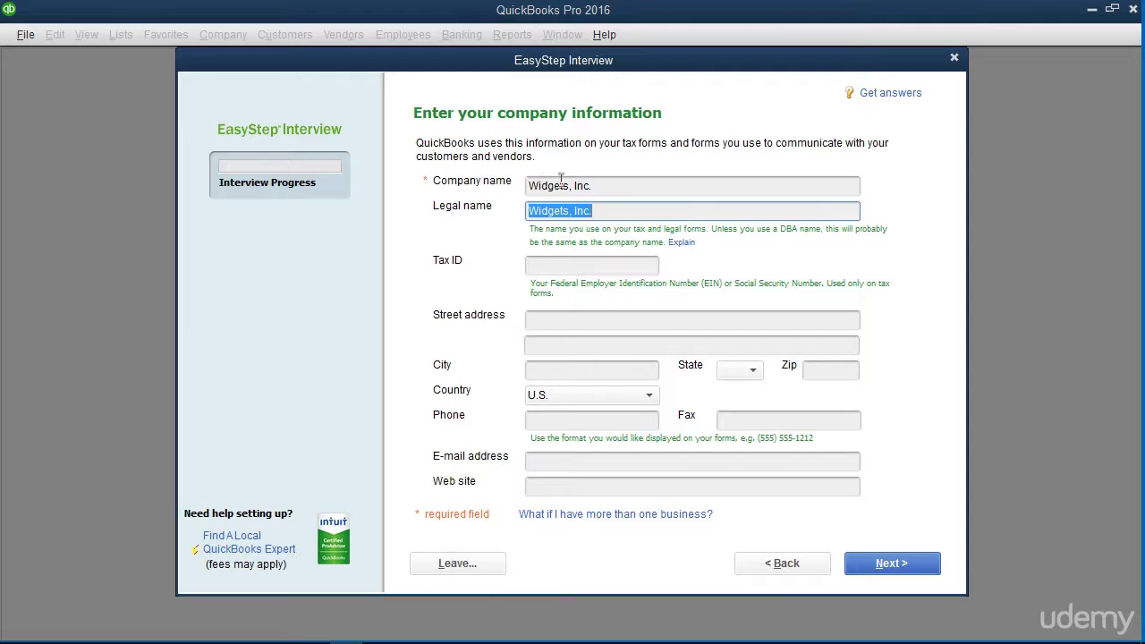
- Read the help topics on the legal name and on entering company information, closing each one
click(680, 244)
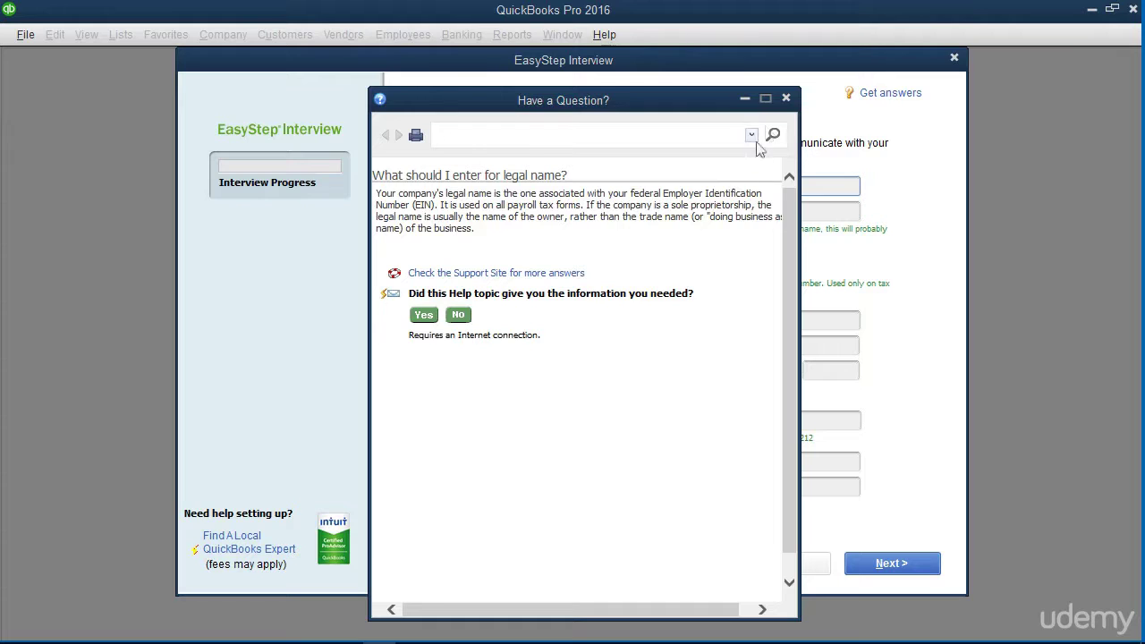
click(785, 99)
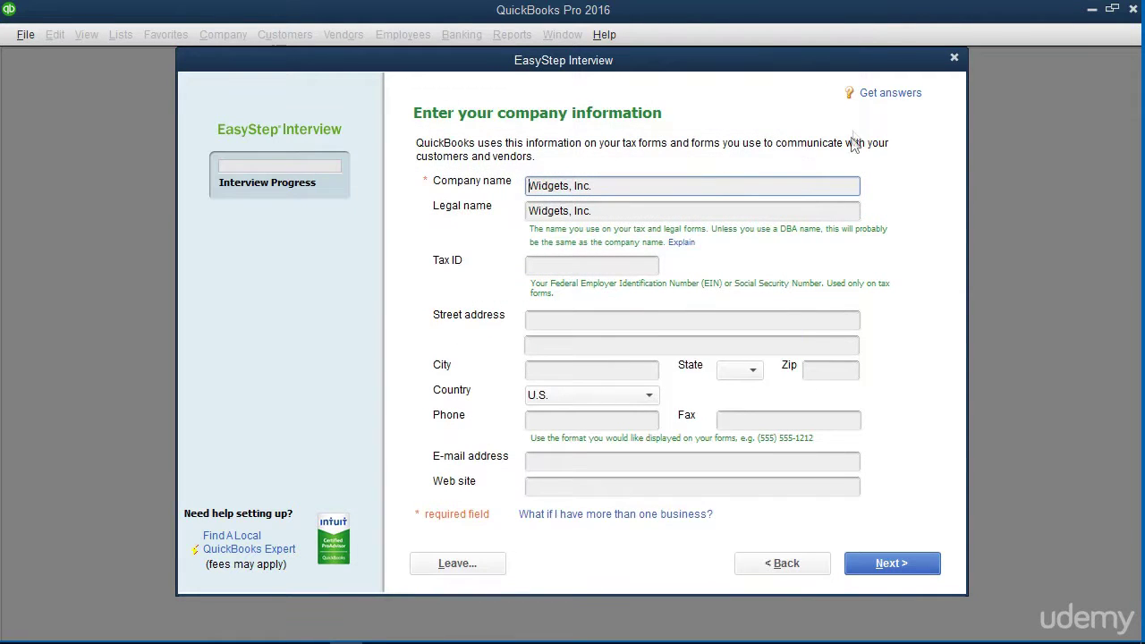
click(877, 94)
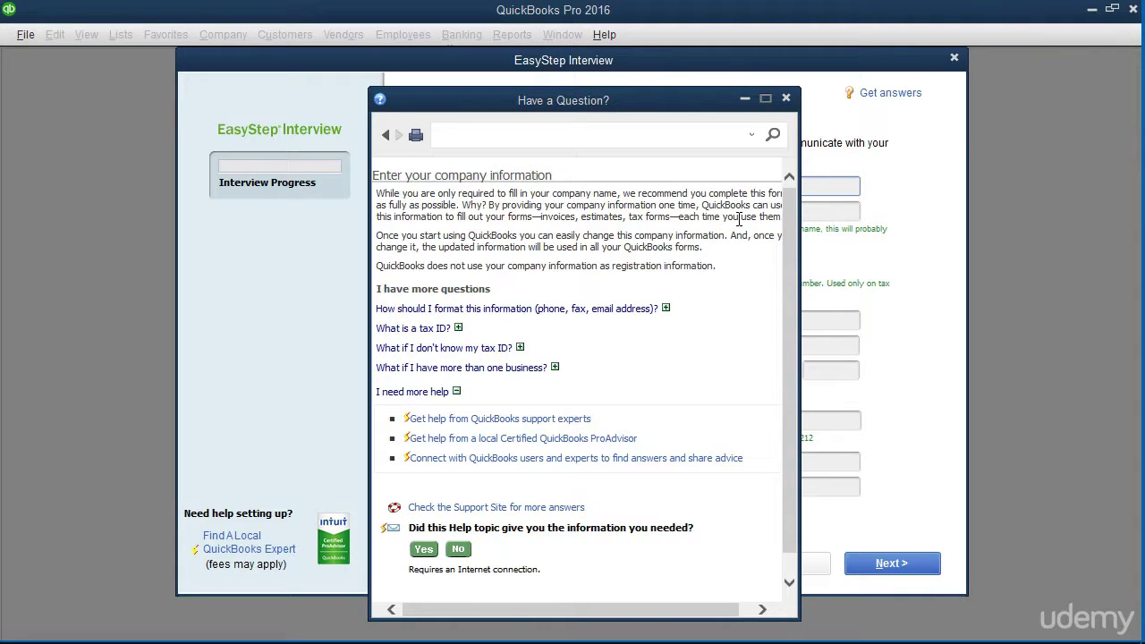
click(787, 99)
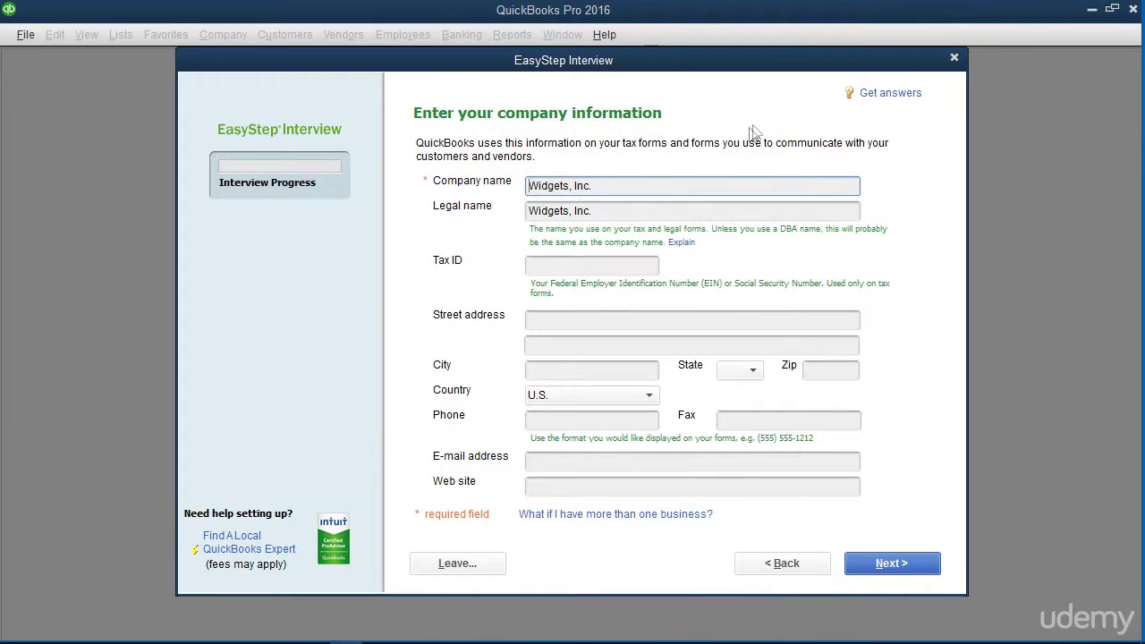
- Enter the company's tax ID and its street address, city, state and zip code
click(567, 261)
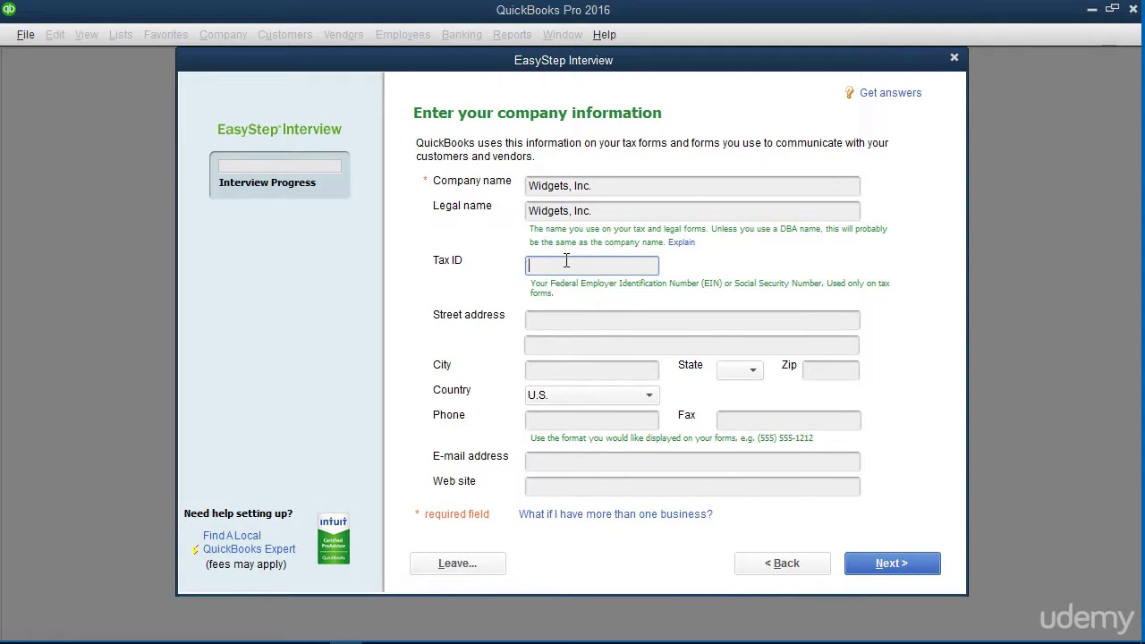
text(38-1234567)
click(552, 326)
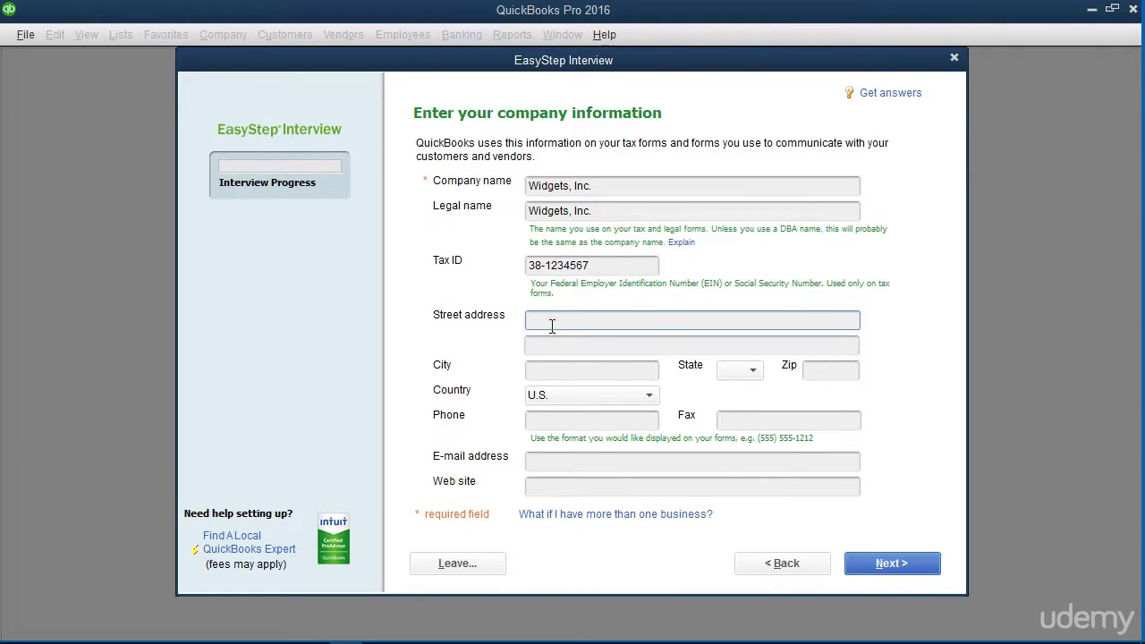
text(100 Main St.)
key(Tab)
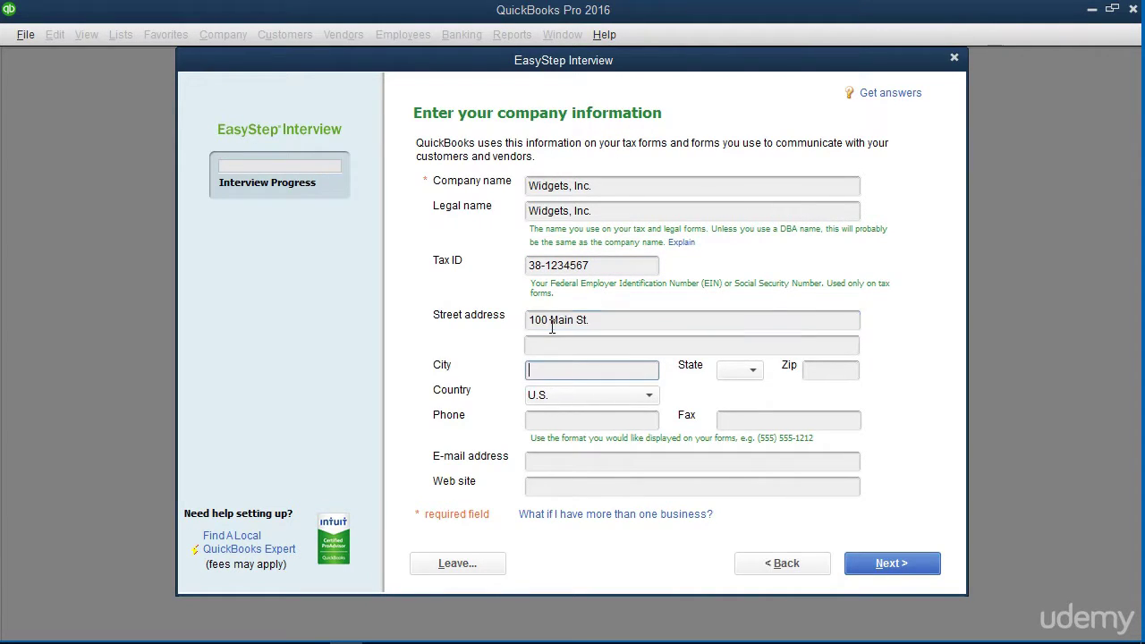
text(East Lansing)
click(754, 374)
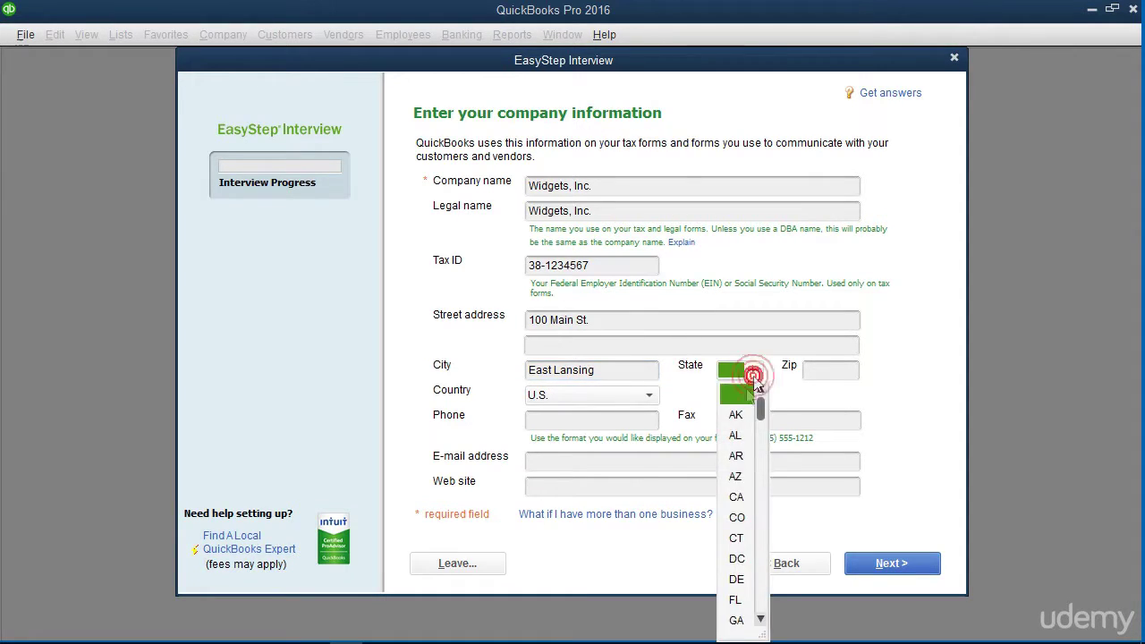
click(739, 618)
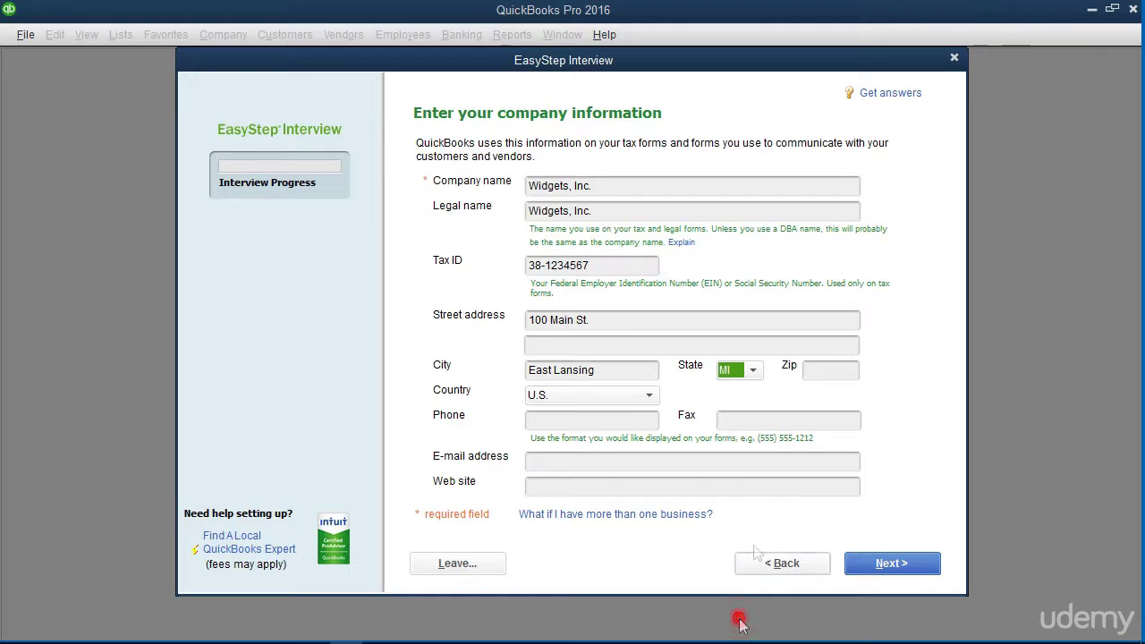
click(831, 368)
text(48823)
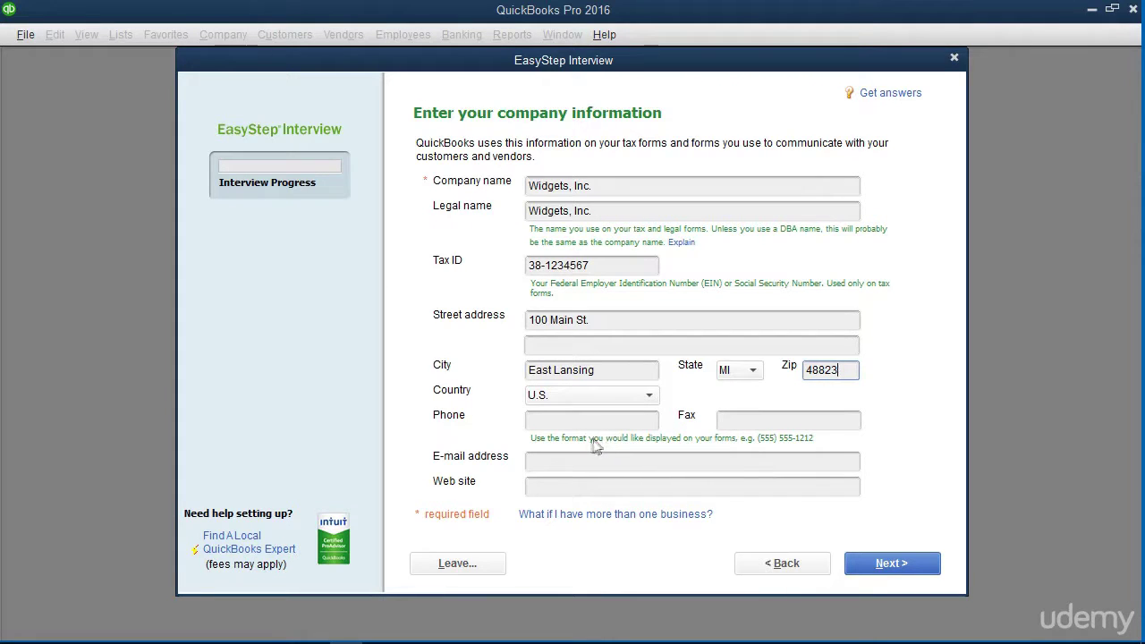
click(554, 425)
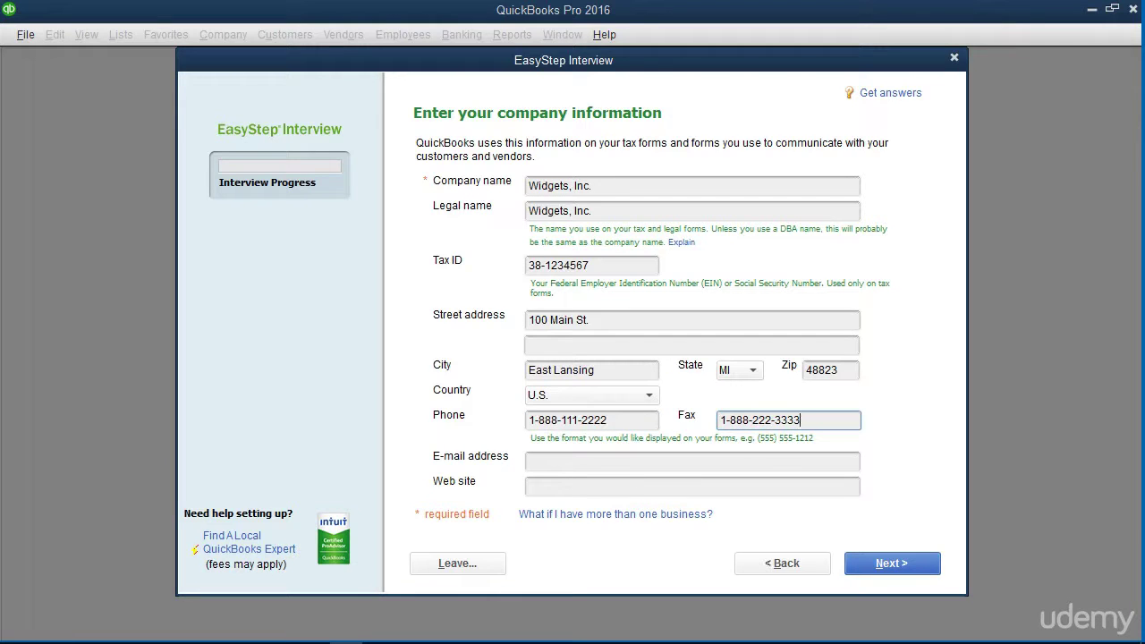
click(548, 463)
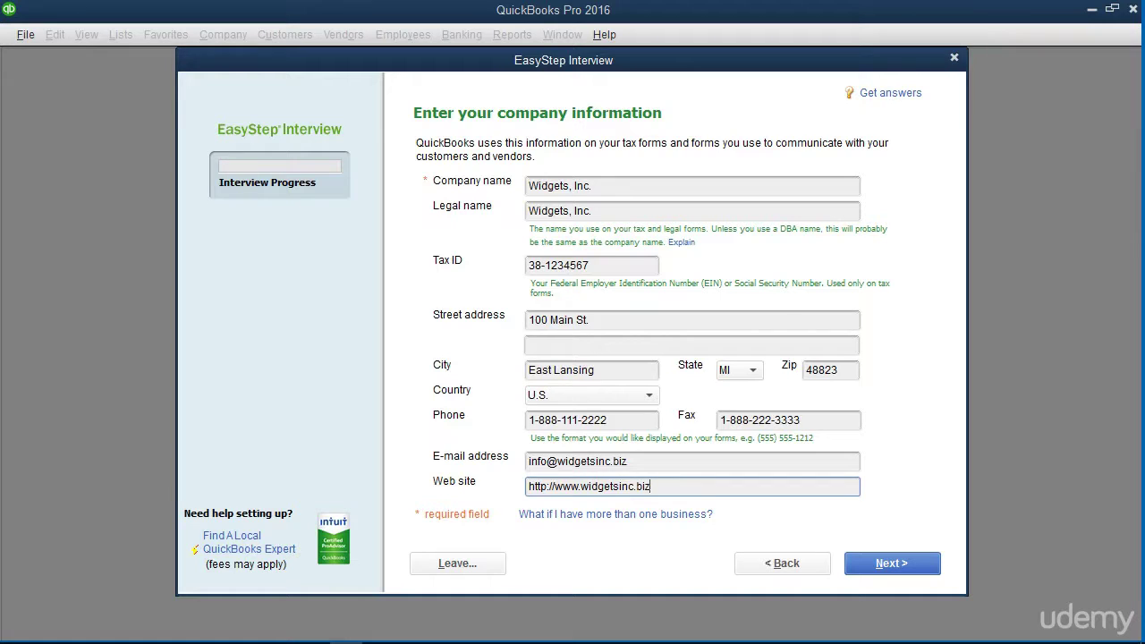
click(866, 566)
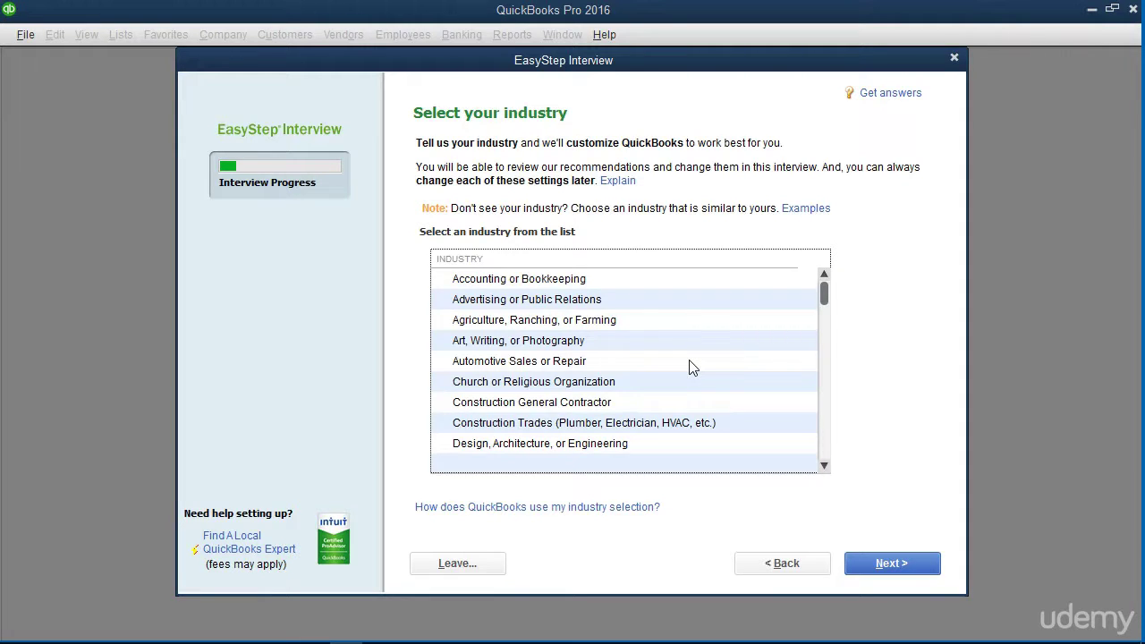
- Choose General Product-based Business as the company's industry and continue the interview
scroll(694, 367, down, 2)
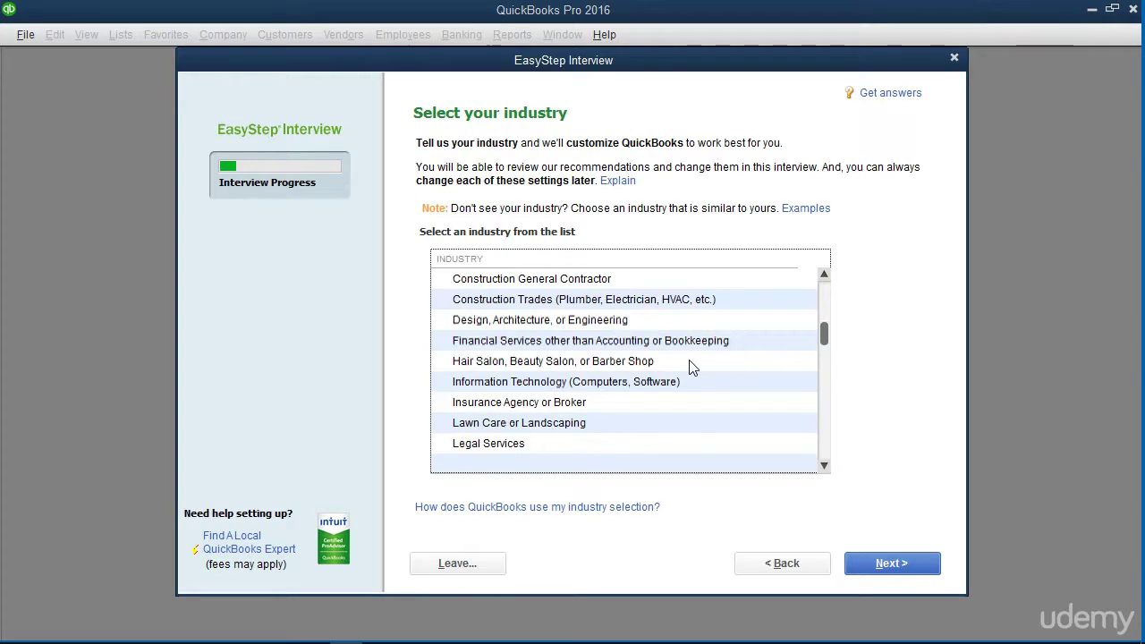
scroll(694, 367, down, 1)
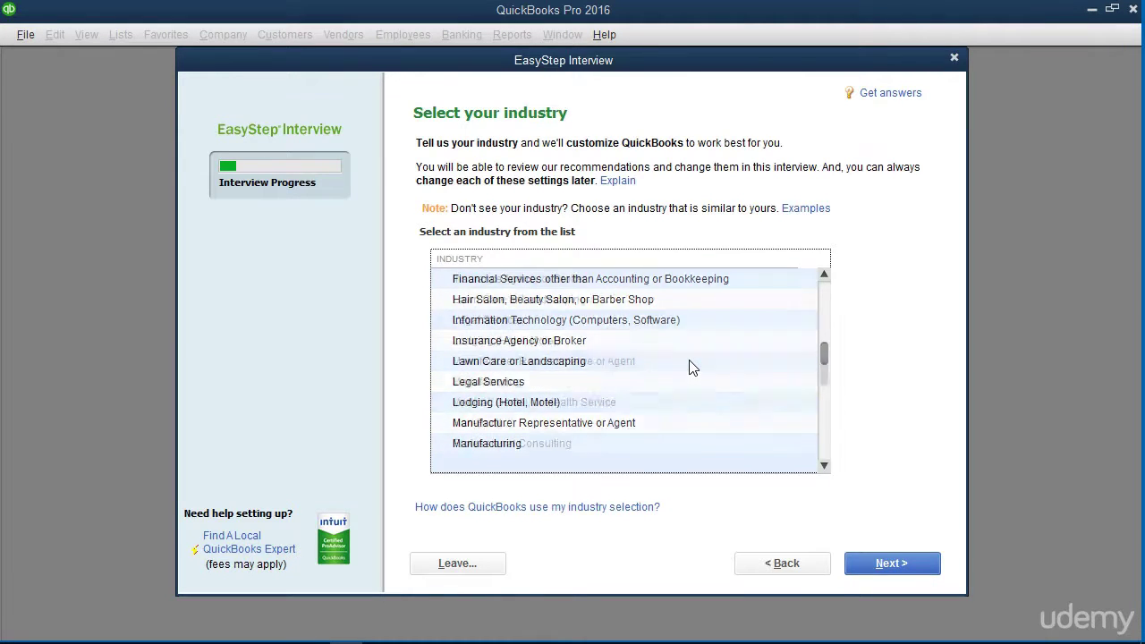
scroll(694, 367, down, 2)
scroll(691, 367, down, 3)
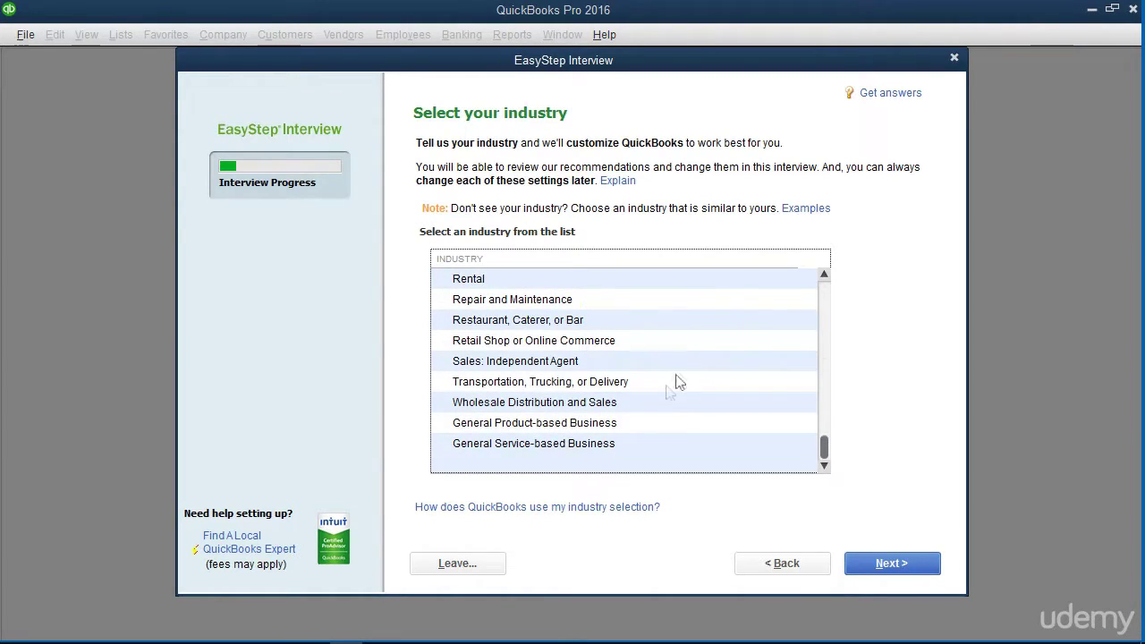
click(616, 430)
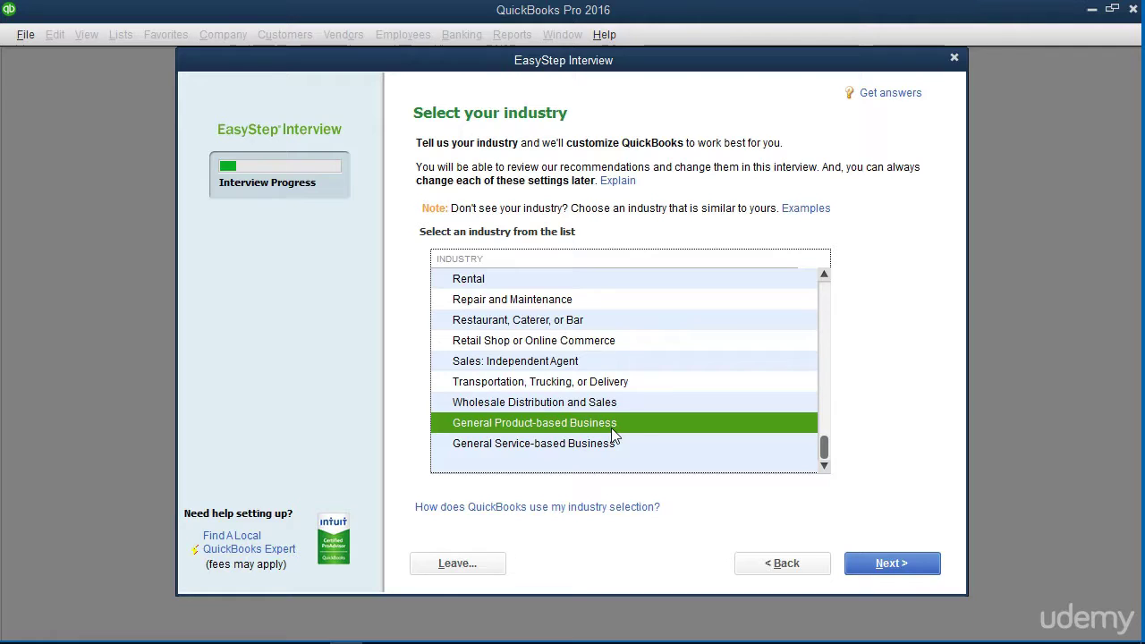
click(909, 565)
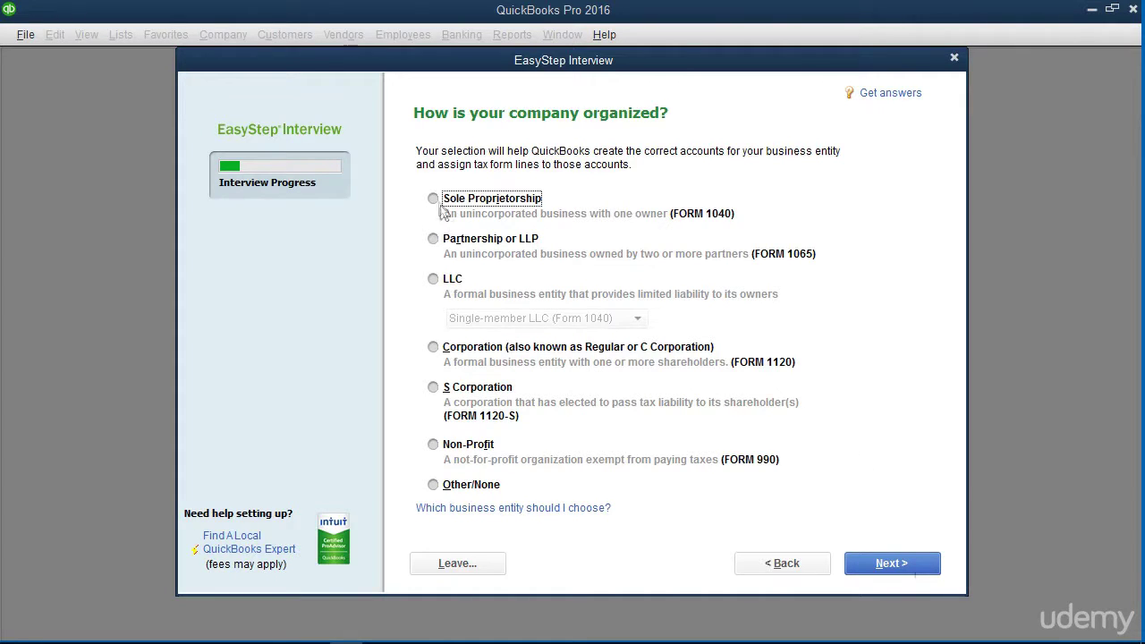
- Set the company organization to Sole Proprietorship and accept January as the first month of the fiscal year
click(435, 199)
click(884, 567)
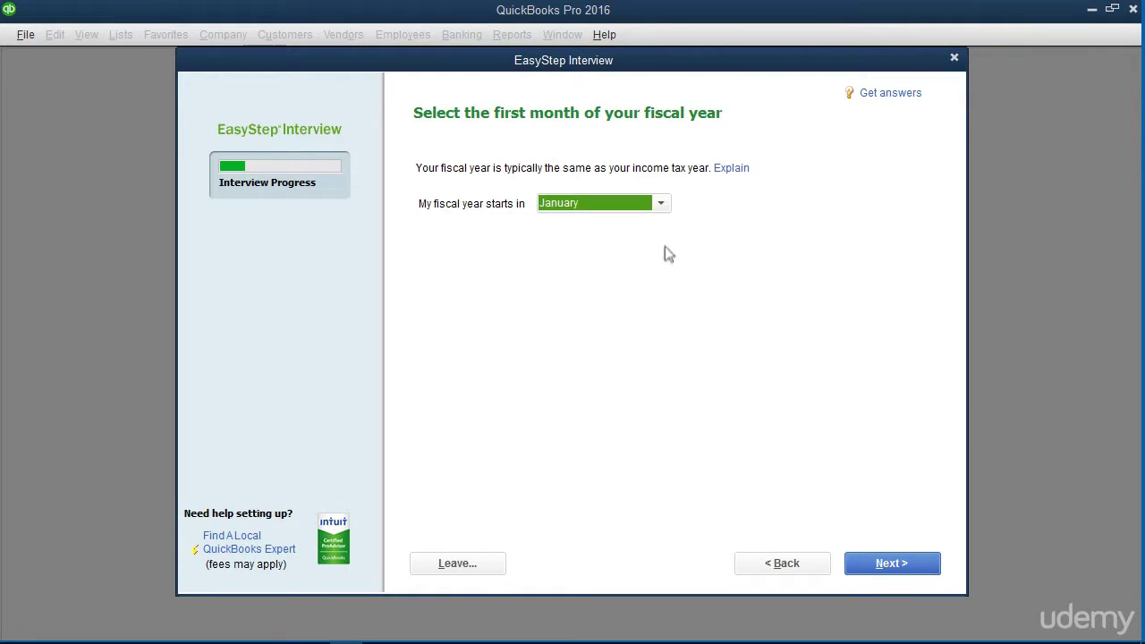
click(662, 205)
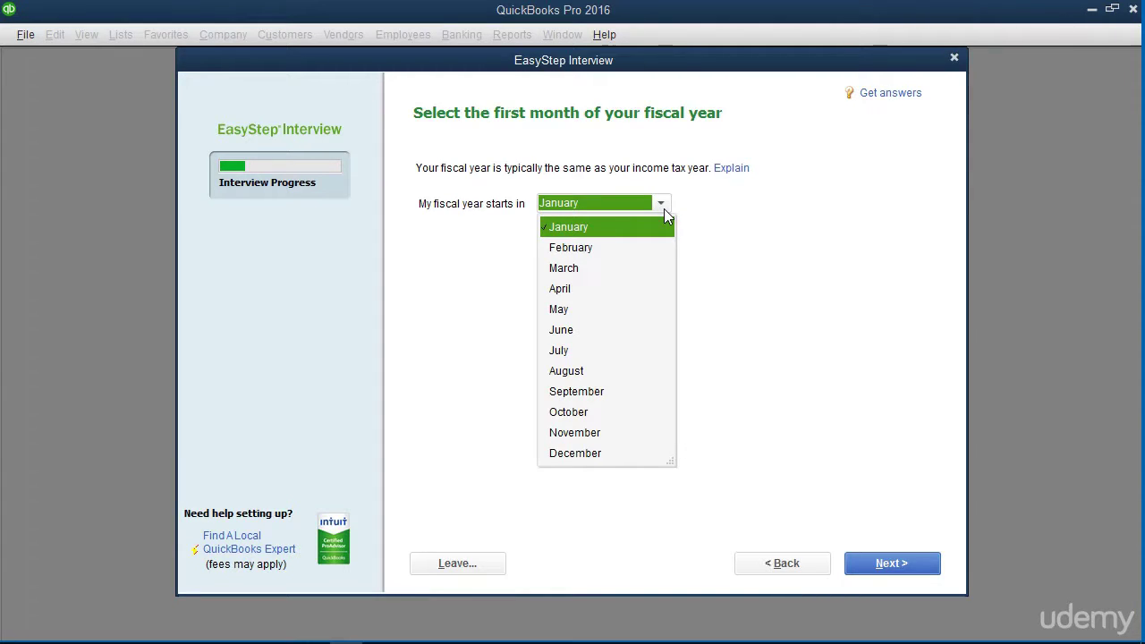
click(664, 209)
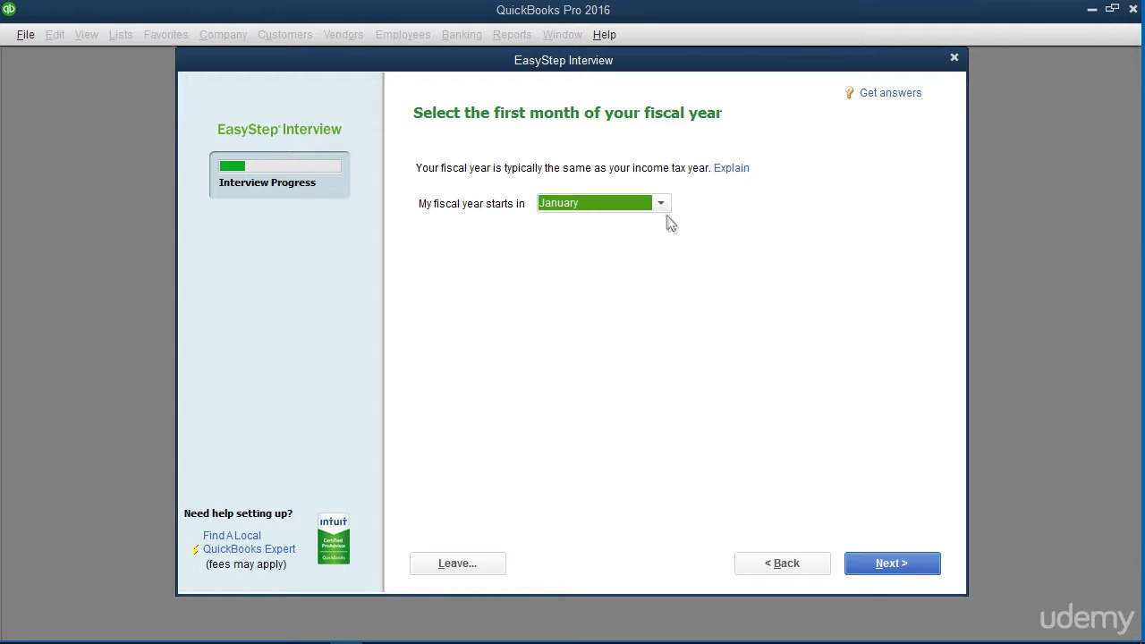
click(923, 566)
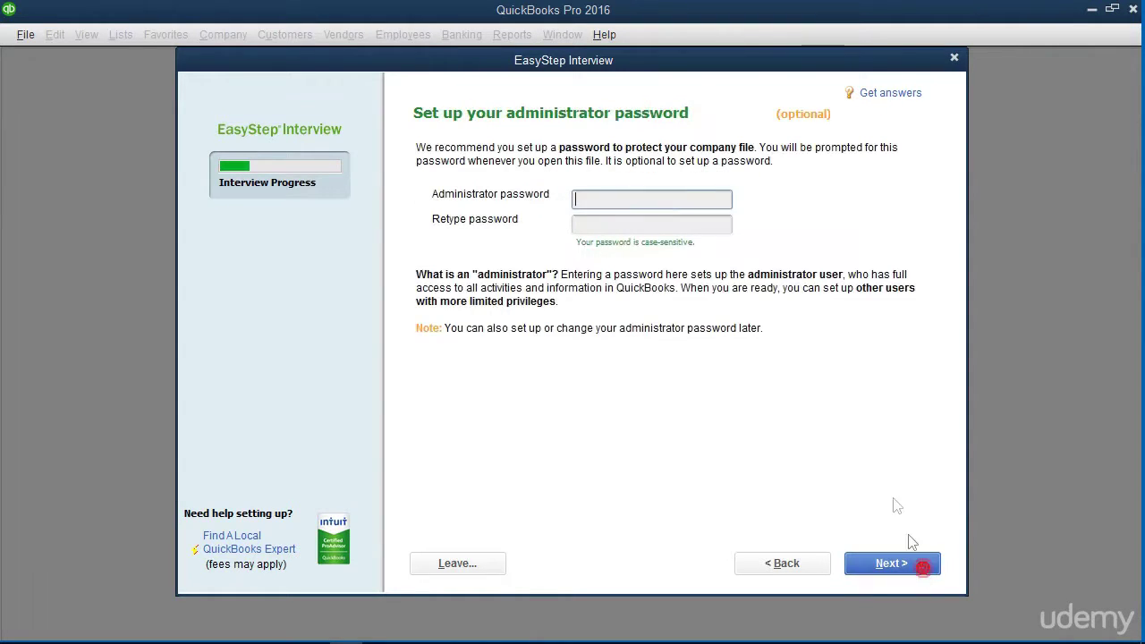
- Leave the optional administrator password blank and continue to company file creation
click(682, 195)
click(673, 221)
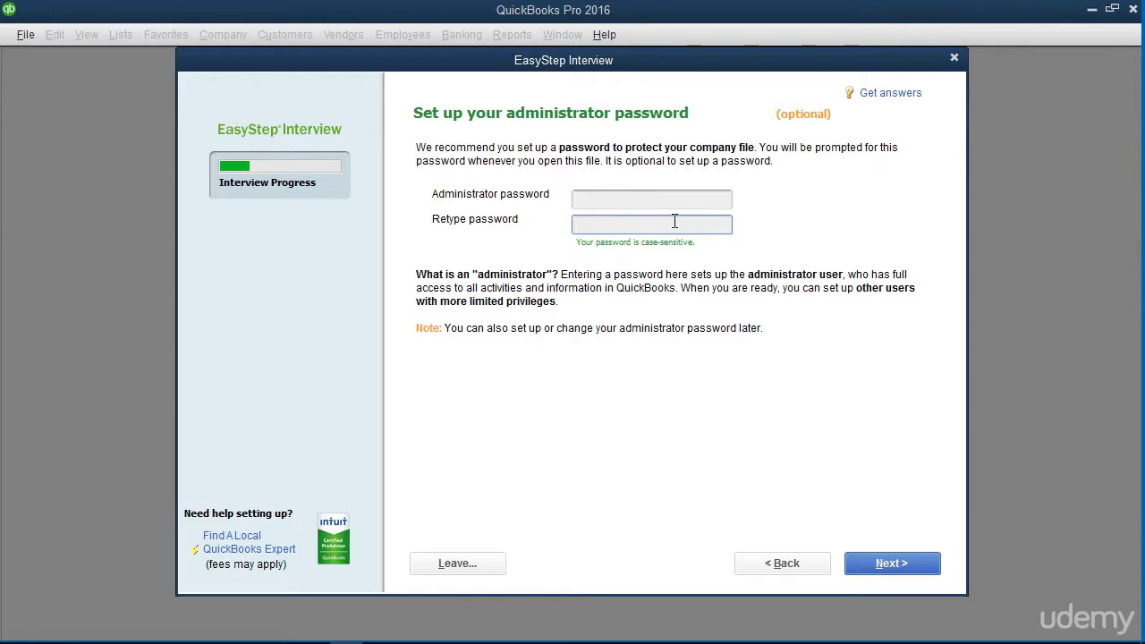
click(916, 570)
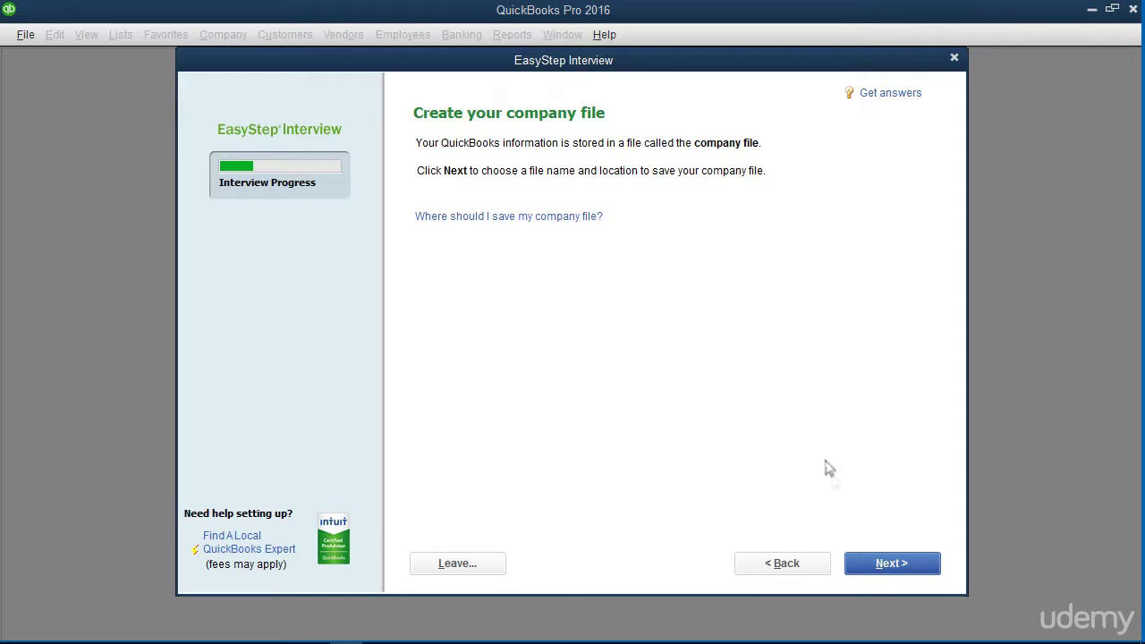
- Save the new company file as Widgets, Inc. in the QuickBooks 2016 folder
click(872, 562)
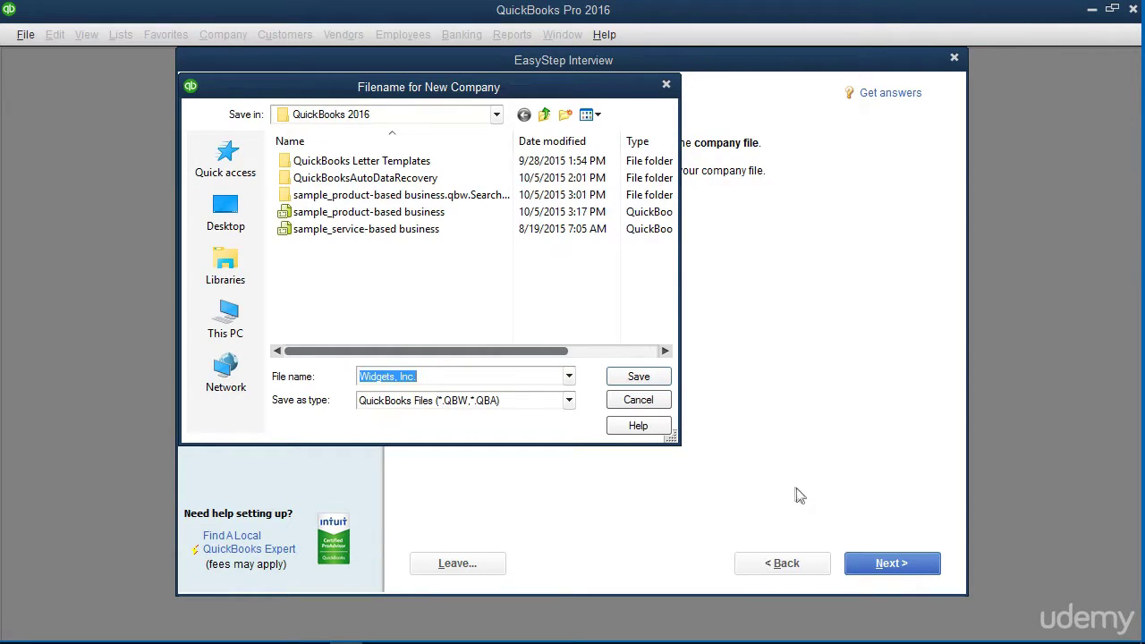
click(475, 377)
click(640, 377)
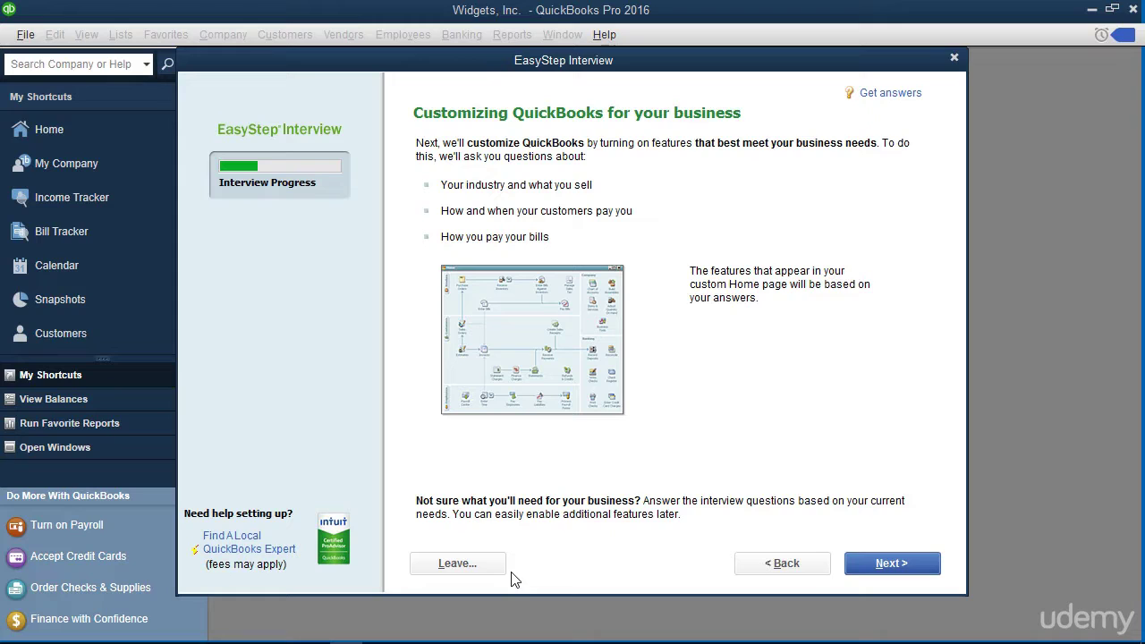
- Specify that the business sells both services and products, and accept Yes for charging sales tax
click(872, 564)
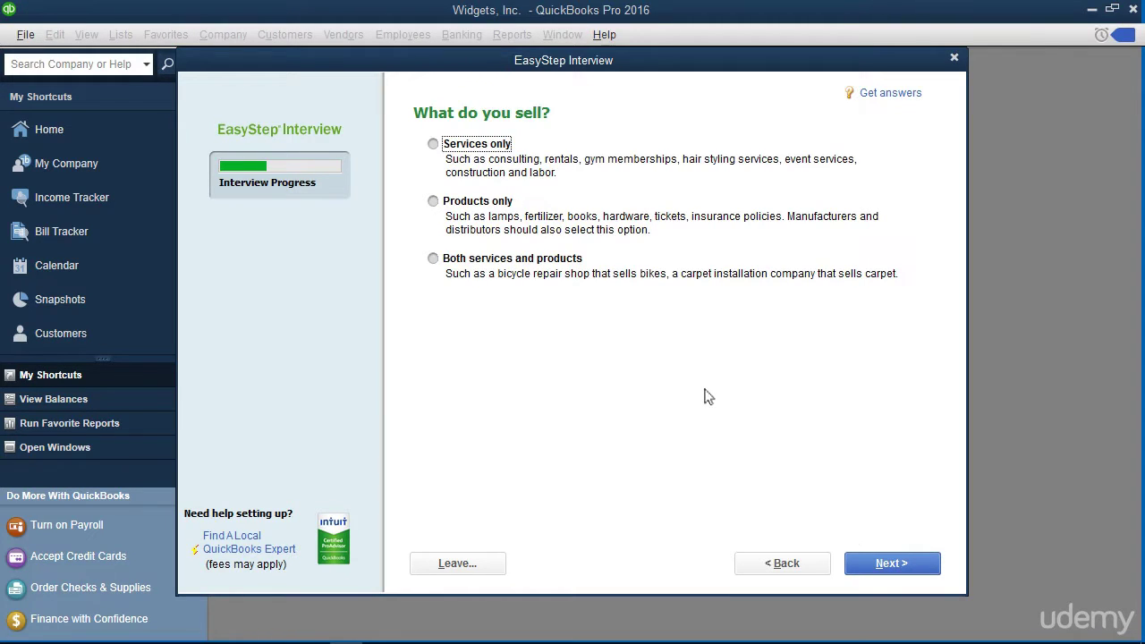
click(433, 259)
click(931, 571)
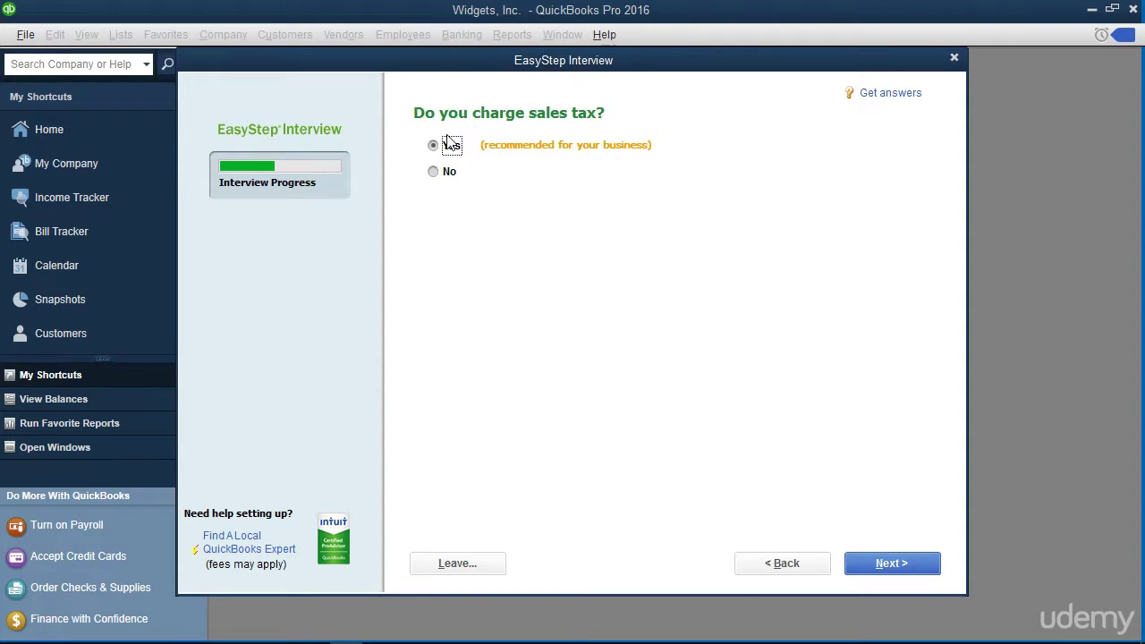
click(889, 576)
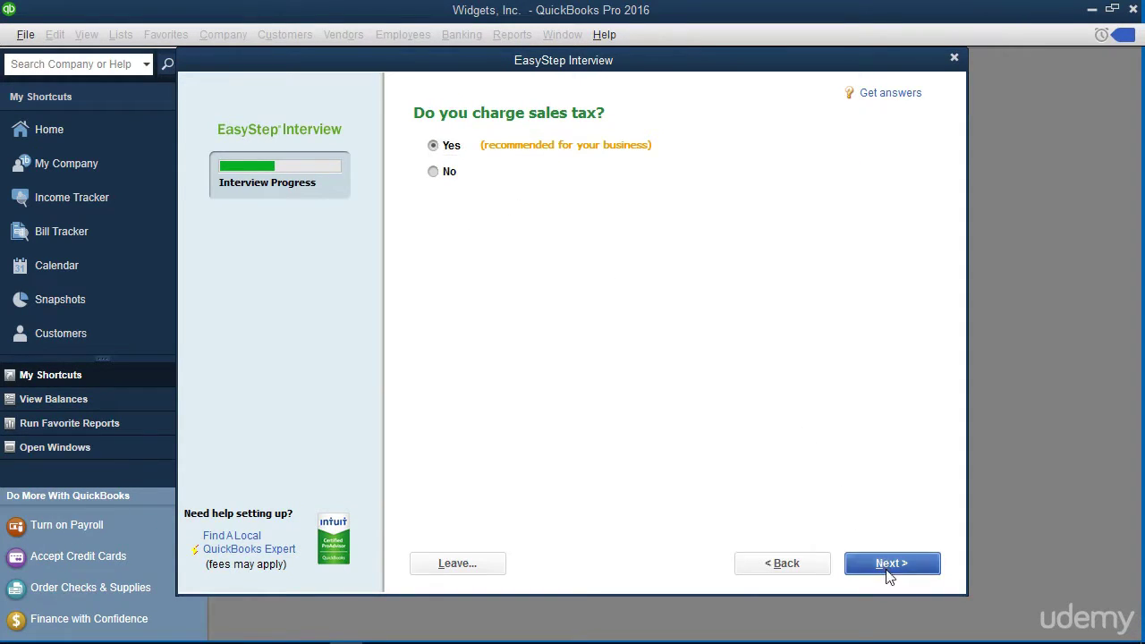
- Choose to use billing statements and answer Yes to progress invoicing for the company
click(890, 574)
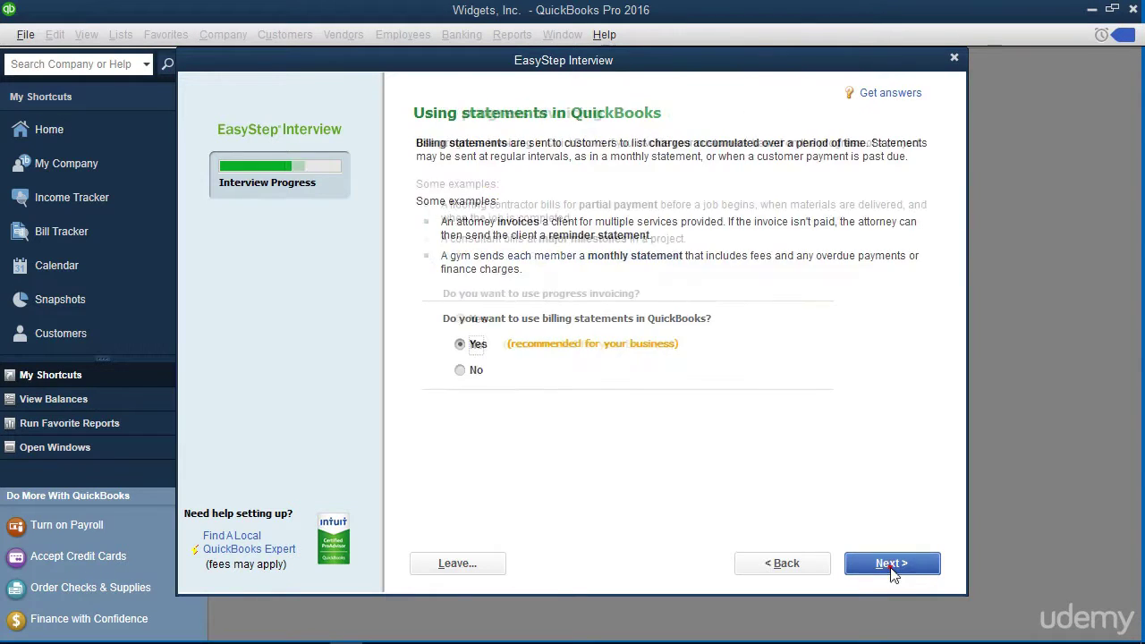
click(473, 320)
click(897, 567)
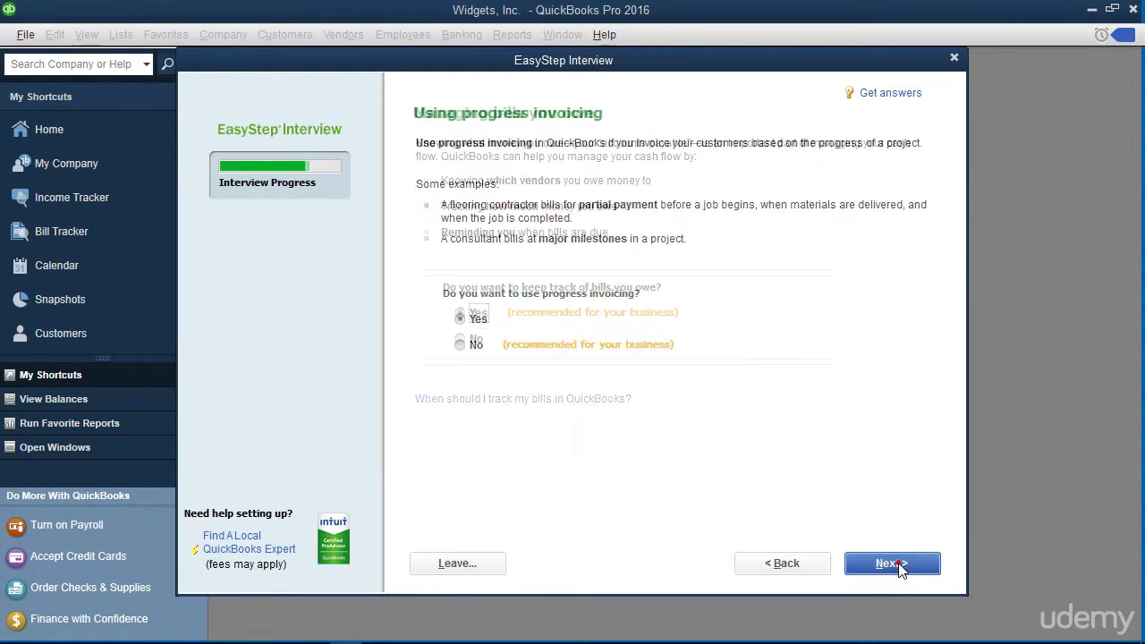
- Choose to keep track of bills owed, and answer Yes to tracking inventory and time in QuickBooks
click(888, 564)
click(462, 384)
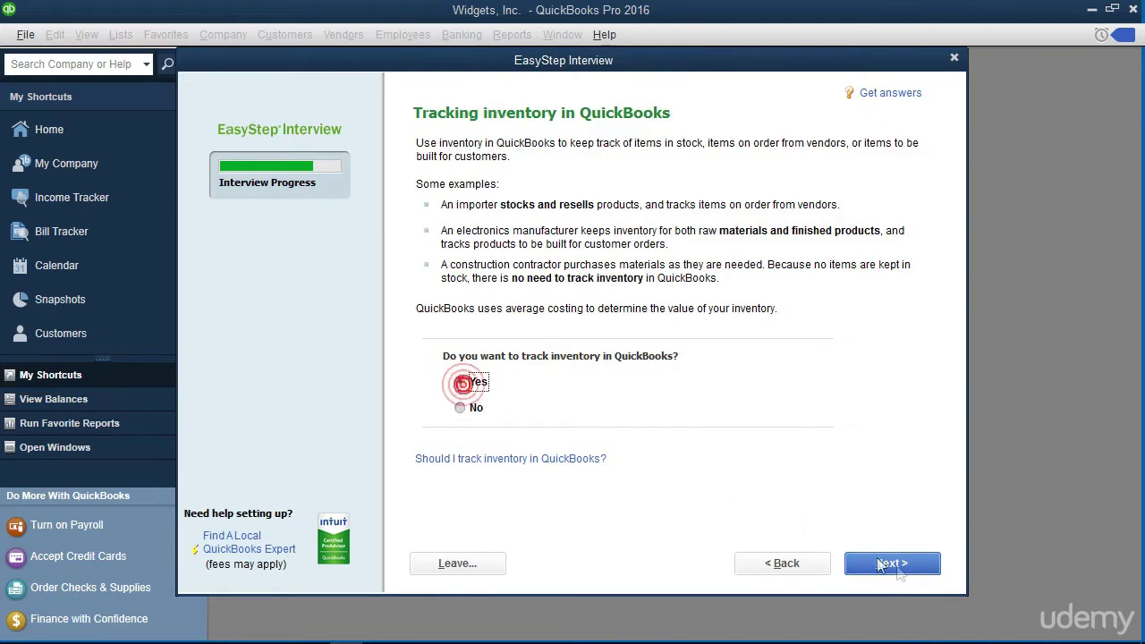
click(881, 565)
click(462, 313)
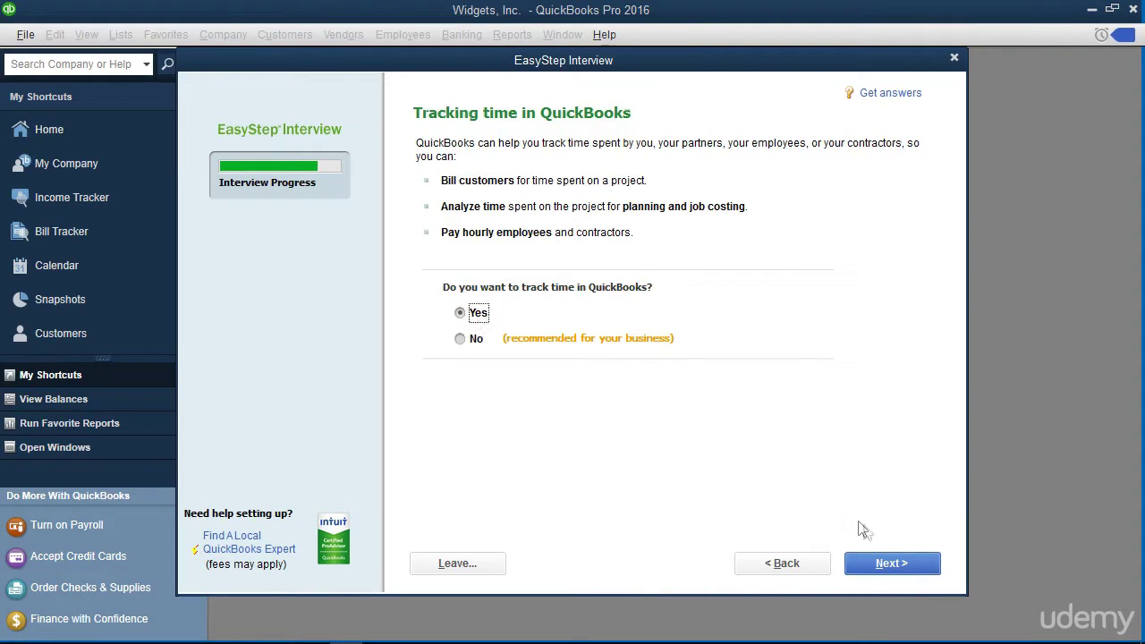
click(889, 564)
- Indicate that the business has employees, including both listed worker types, and continue to the start date selection
click(429, 145)
click(450, 171)
click(450, 198)
click(891, 564)
click(888, 563)
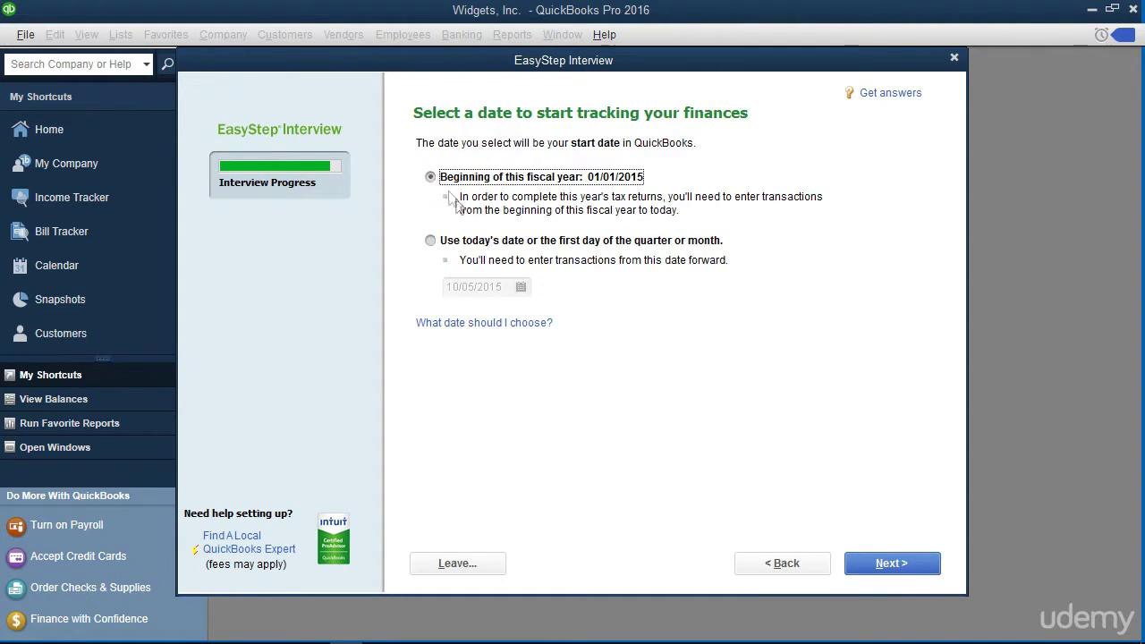
- Accept the beginning of this fiscal year, 01/01/2015, as the start date, and finish the interview and setup without adding further details
click(913, 564)
click(915, 564)
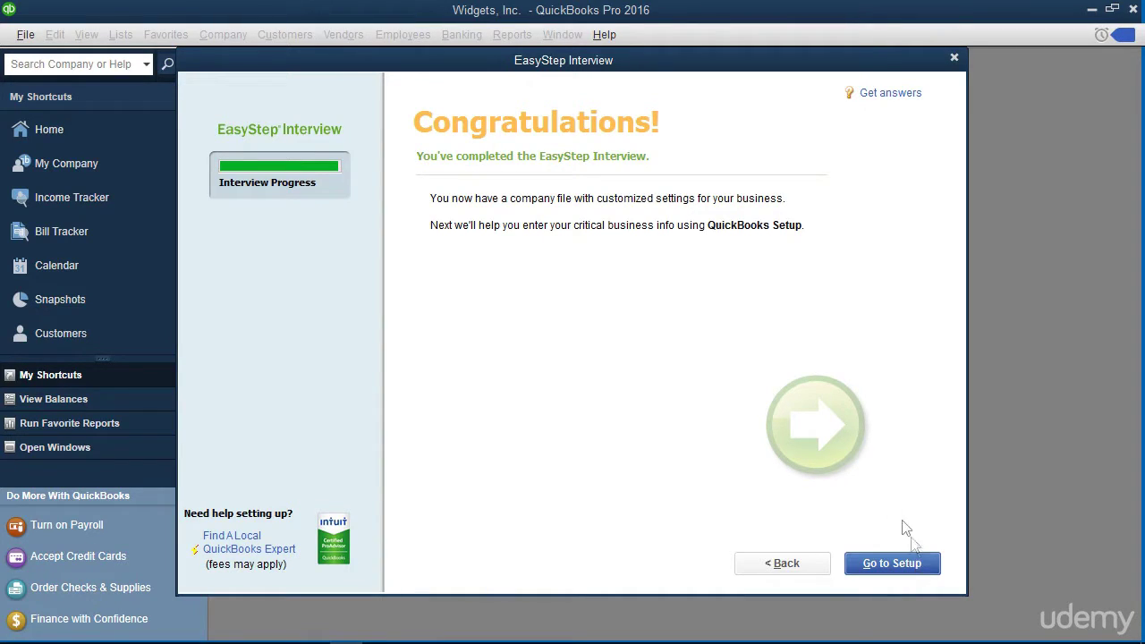
click(881, 567)
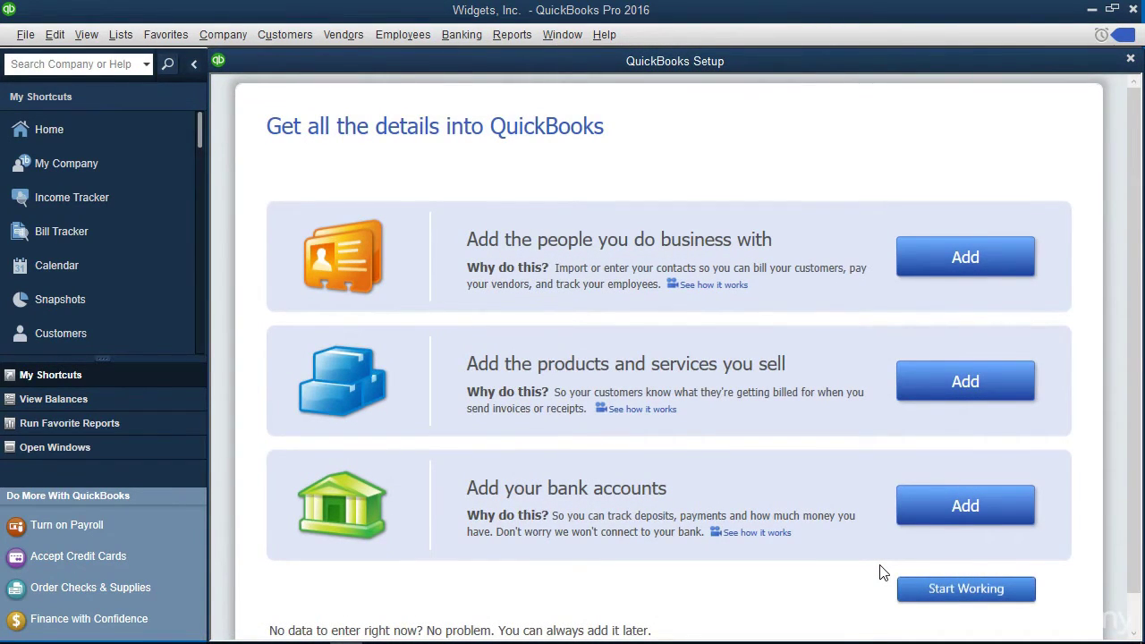
click(928, 593)
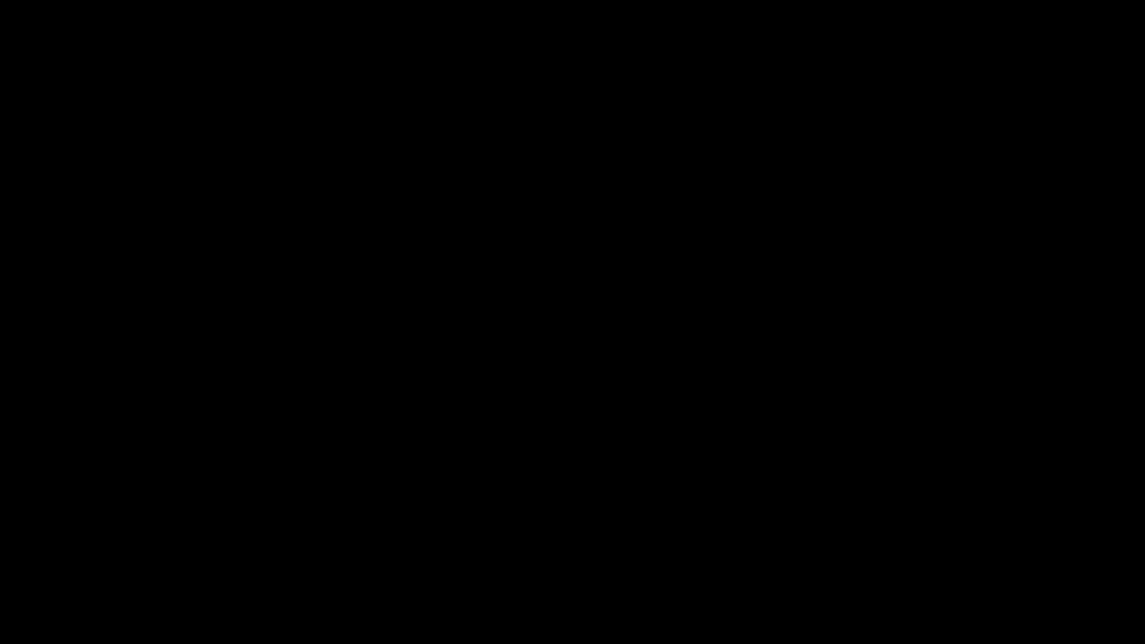